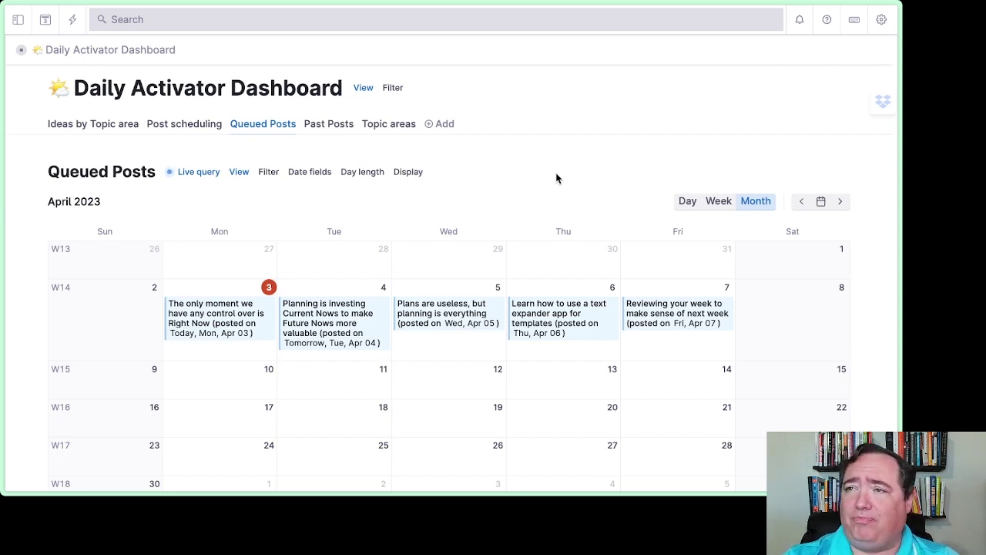
- Compare the Past Posts and Queued Posts calendars, ending on the Past Posts calendar for March 2023
click(333, 126)
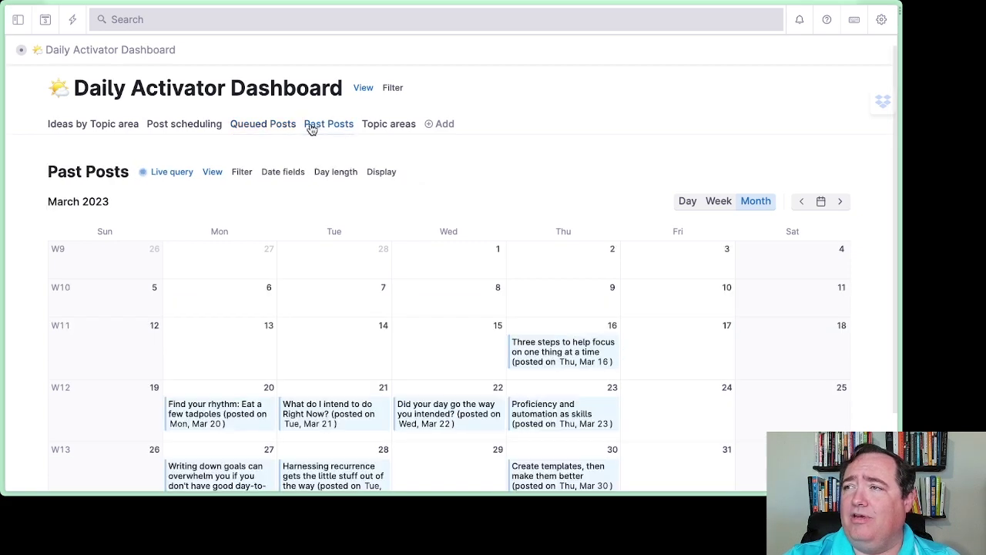
click(261, 129)
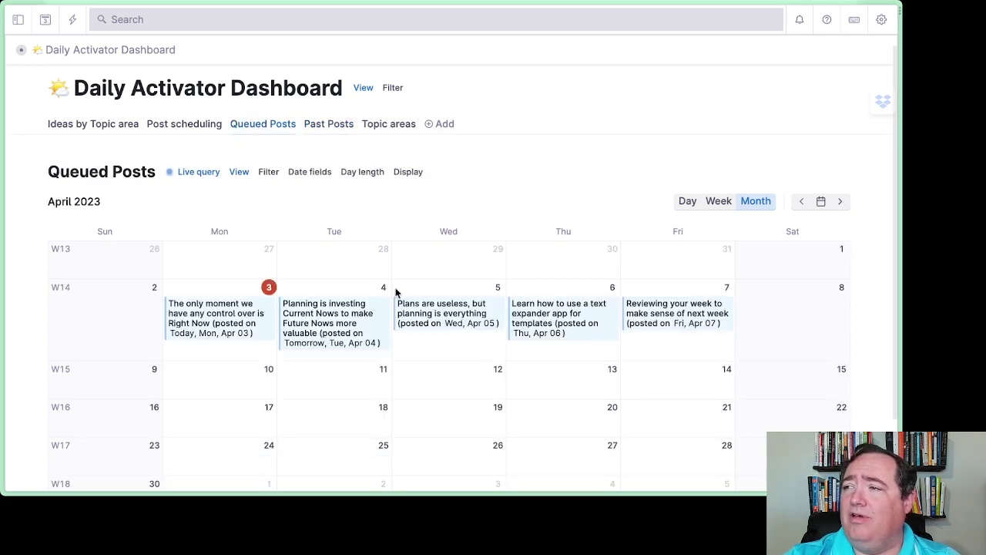
click(337, 131)
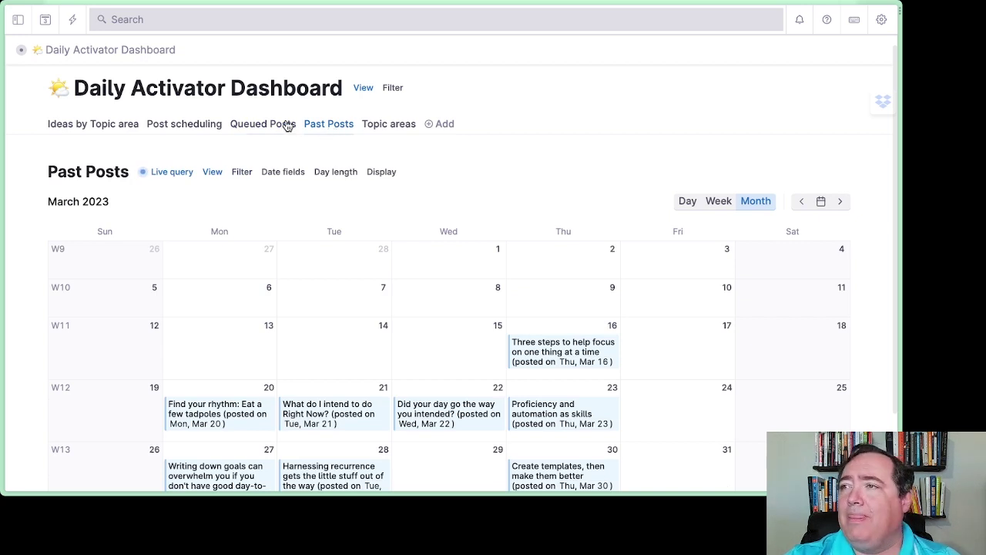
scroll(407, 388, down, 1)
scroll(408, 388, down, 2)
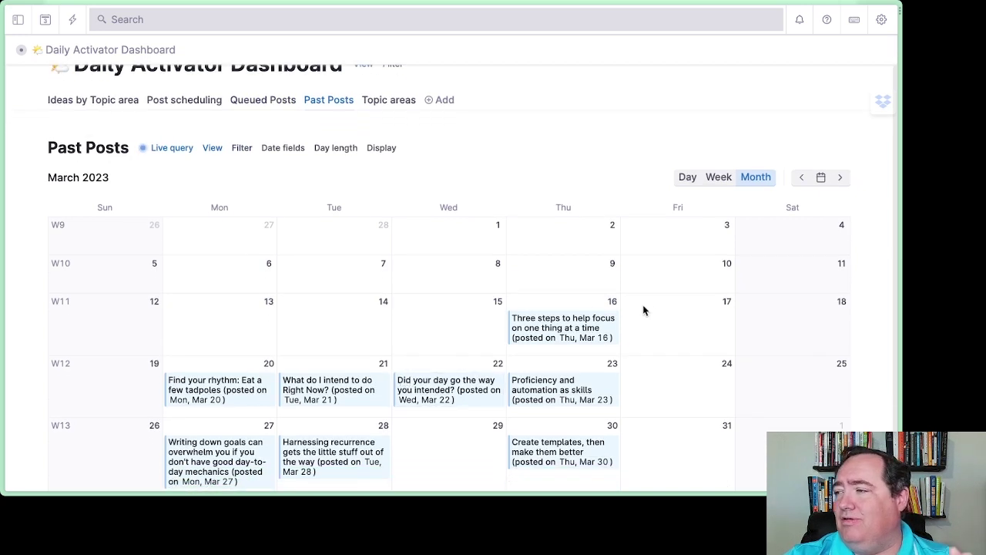
scroll(380, 376, down, 1)
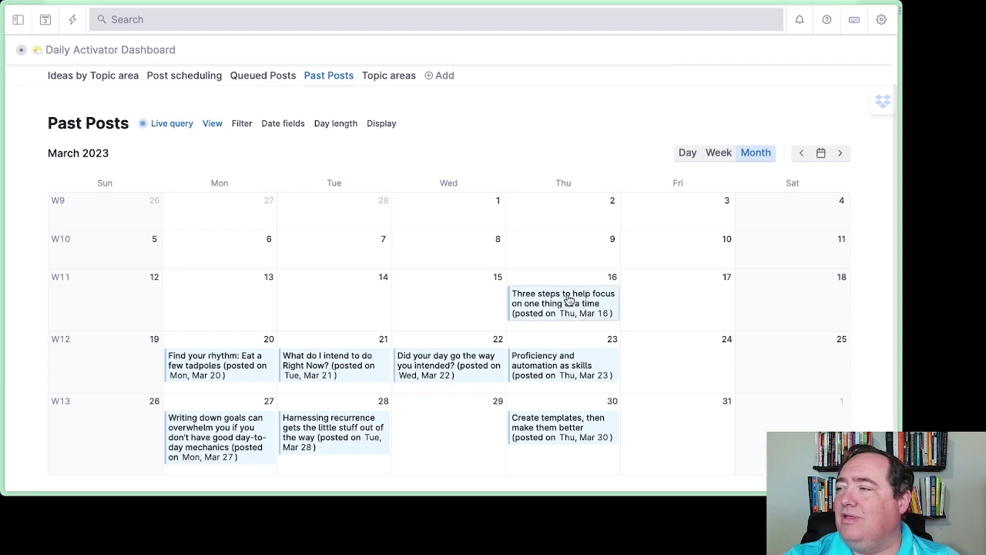
- Open the March 16 post "Three steps to help focus on one thing at a time", review its fields, and return to the dashboard
mouse_move(568, 301)
scroll(717, 349, down, 1)
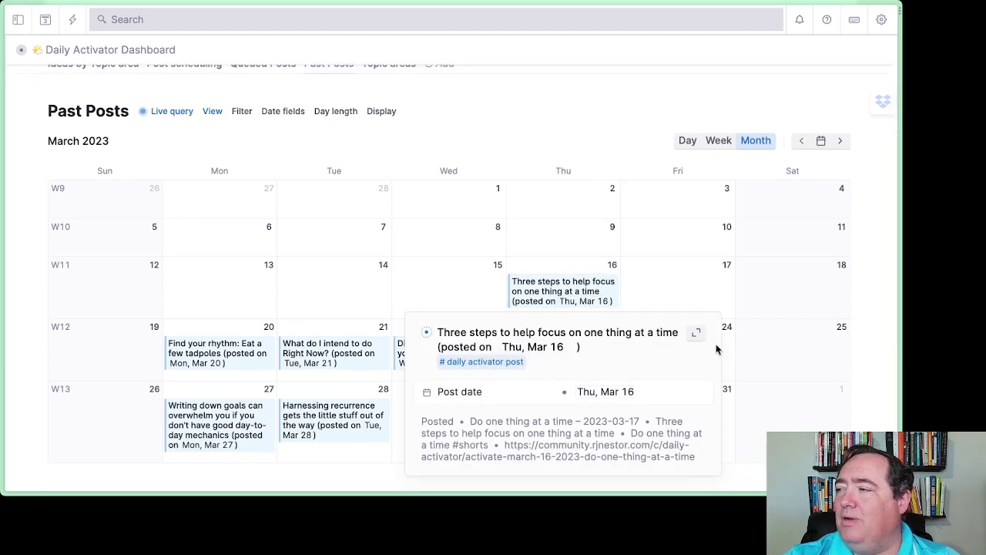
click(695, 332)
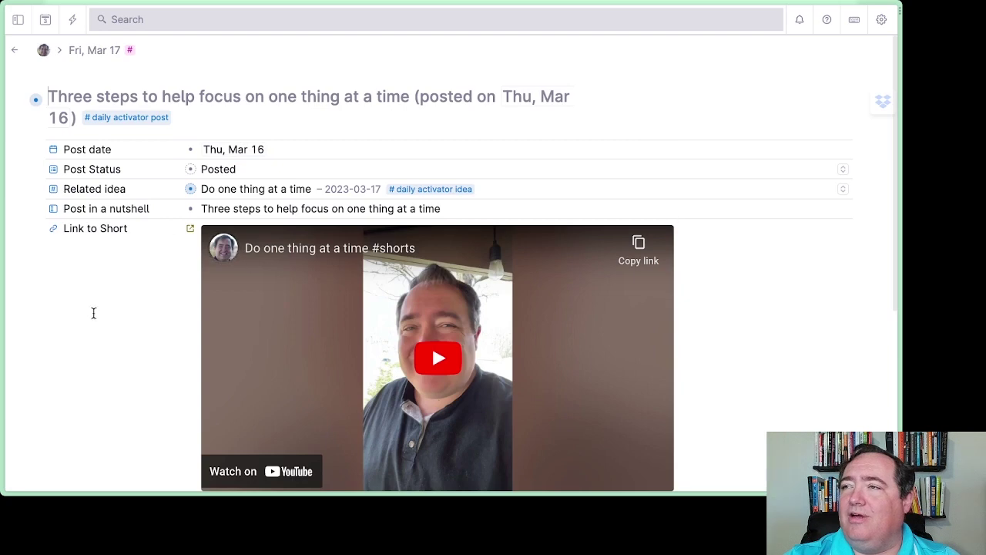
scroll(91, 312, down, 5)
scroll(89, 314, up, 5)
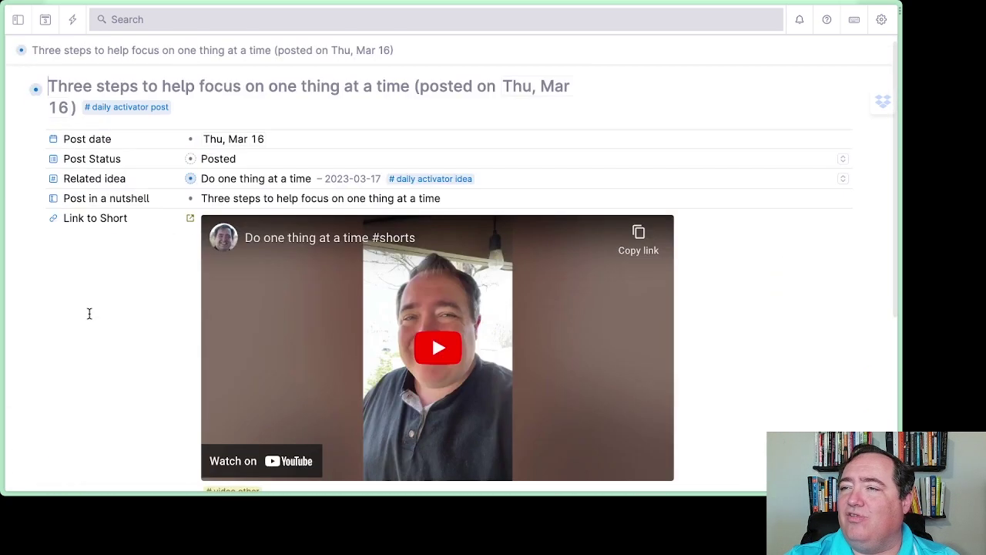
scroll(89, 313, up, 1)
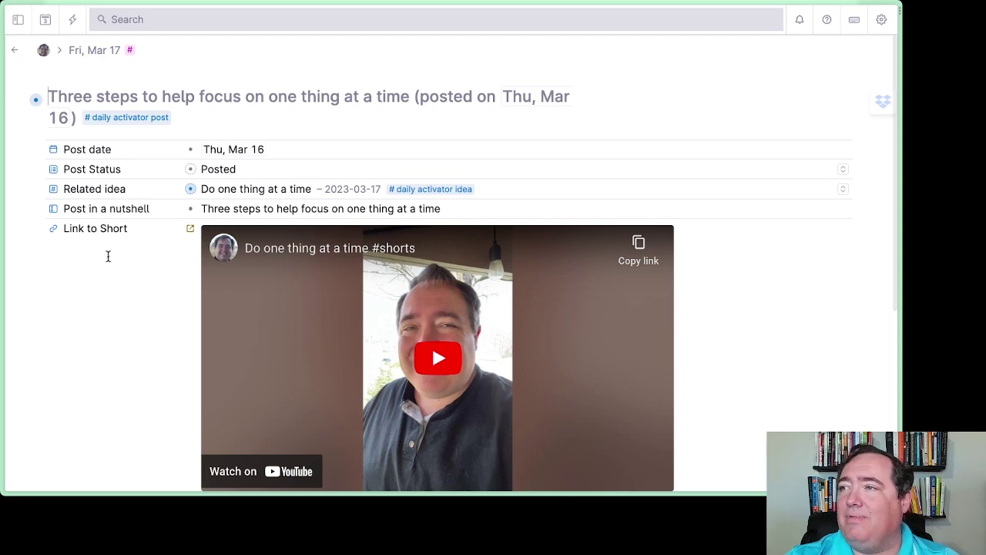
click(15, 52)
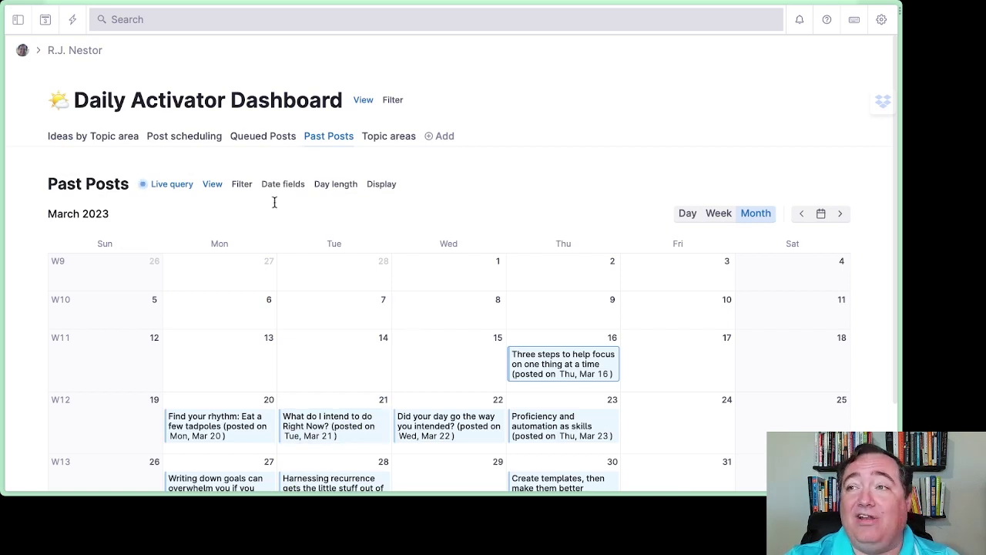
- Display Past Posts as a List and restore its Calendar view
click(210, 185)
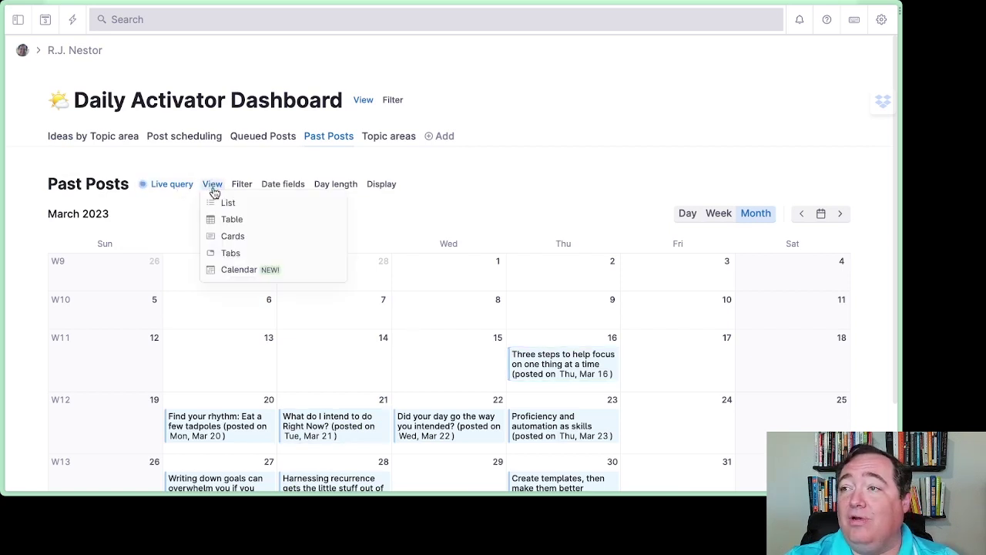
click(221, 204)
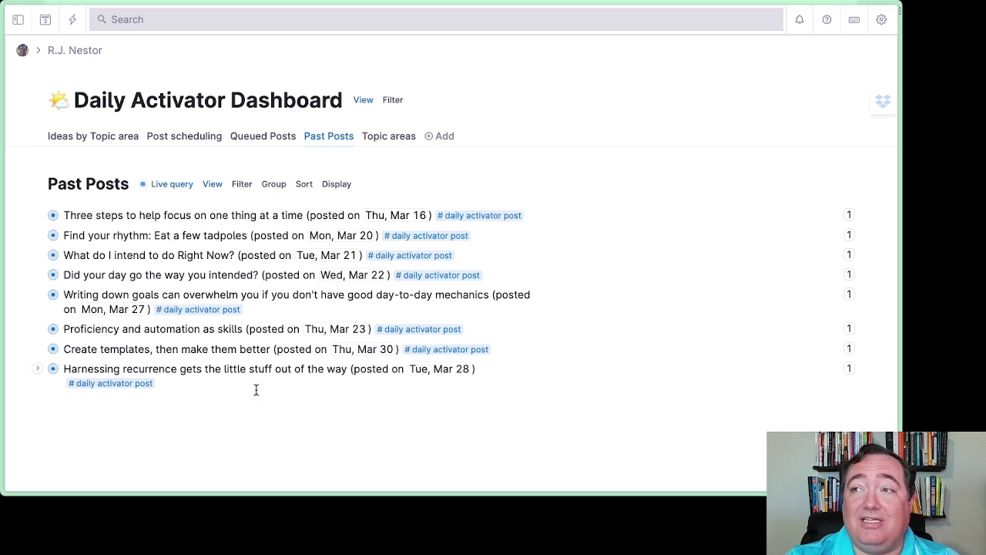
click(213, 185)
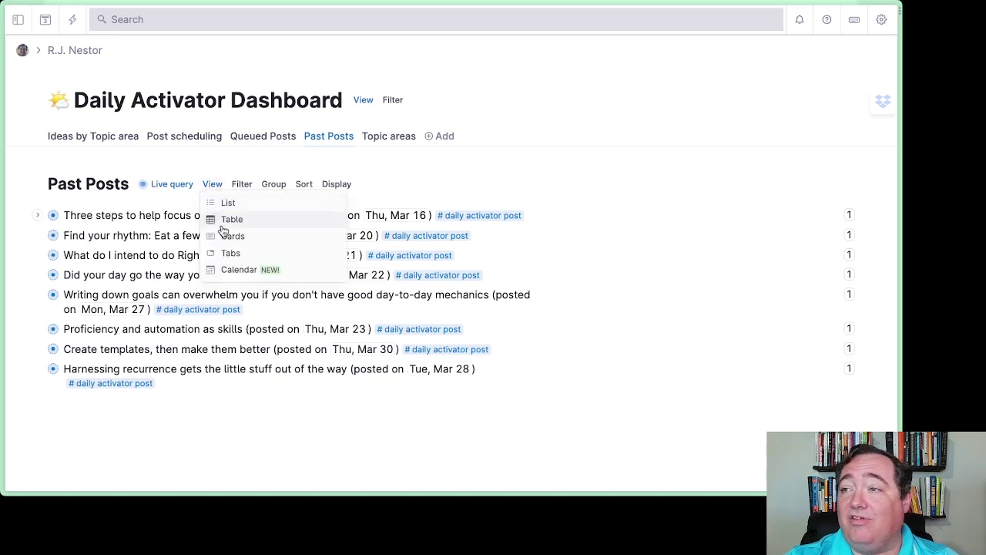
click(232, 272)
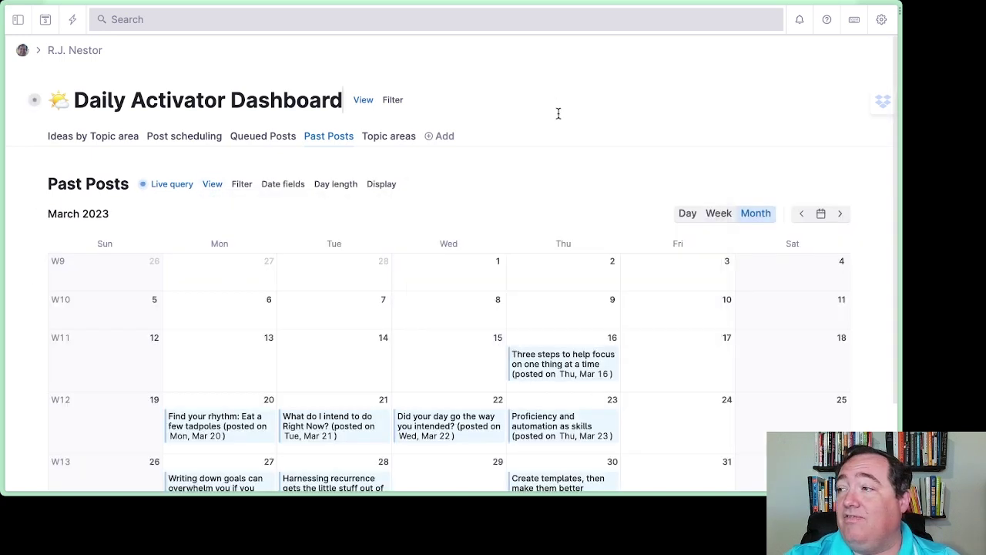
- Examine the search expression behind the Past Posts live query and close it without editing
scroll(486, 331, down, 2)
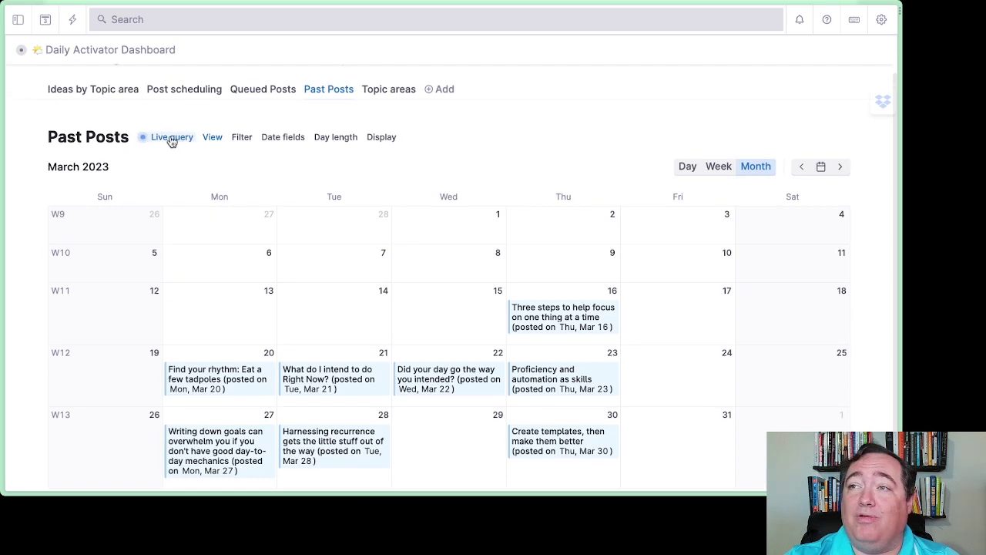
click(171, 139)
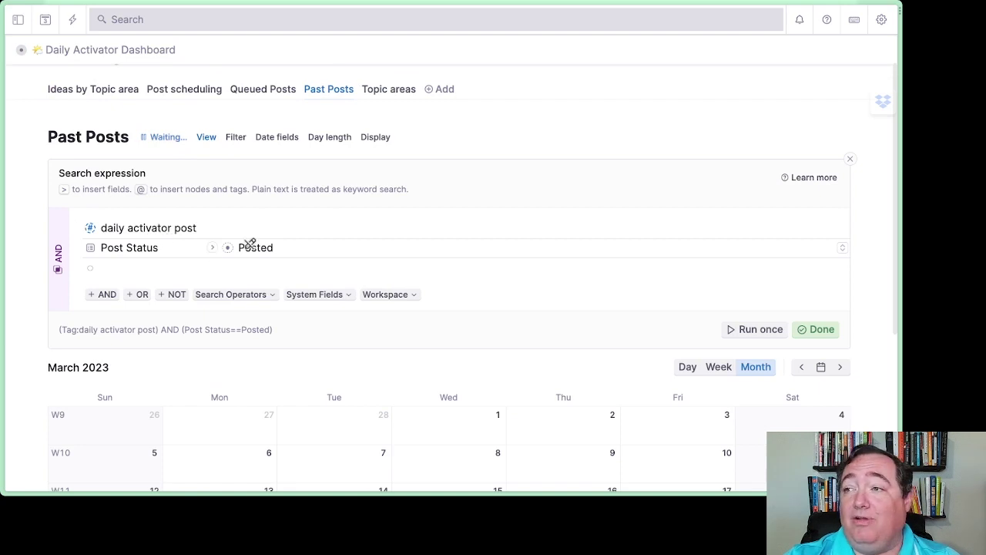
click(817, 331)
scroll(259, 324, down, 1)
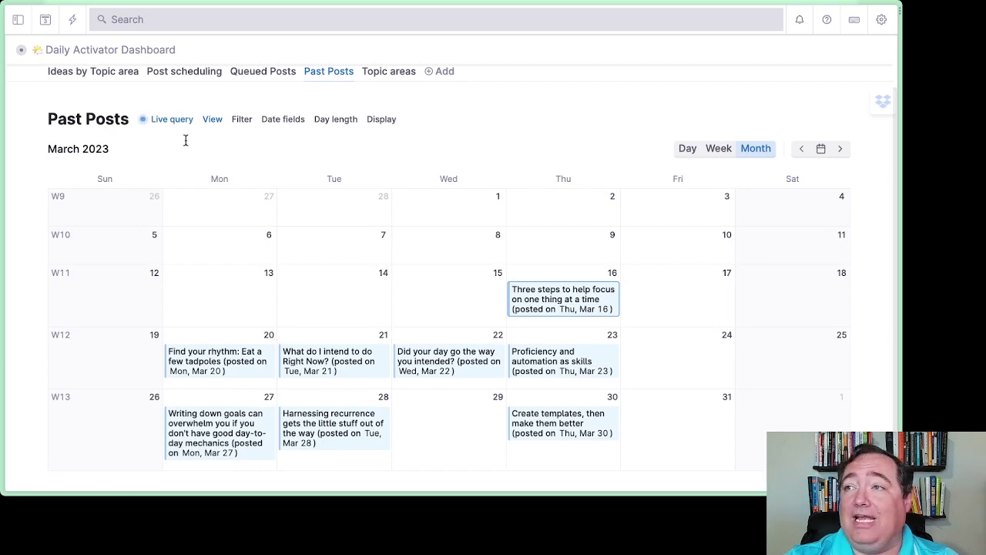
- In Queued Posts, open the April 4 post about investing Current Nows, review its fields, and return to the calendar
click(287, 77)
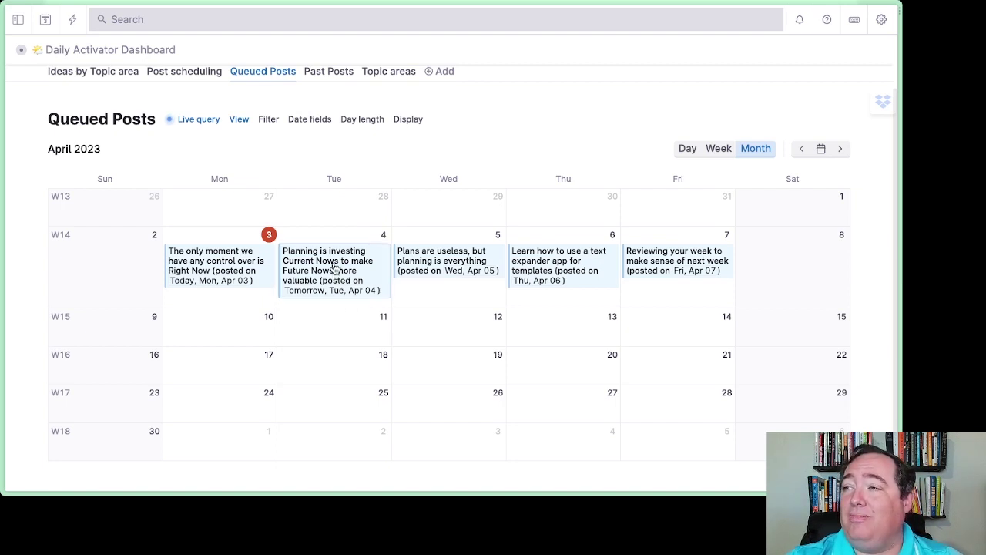
mouse_move(335, 267)
mouse_down()
mouse_move(444, 324)
mouse_move(436, 331)
mouse_move(348, 298)
mouse_move(342, 256)
mouse_move(455, 327)
mouse_move(436, 329)
mouse_move(349, 256)
mouse_up()
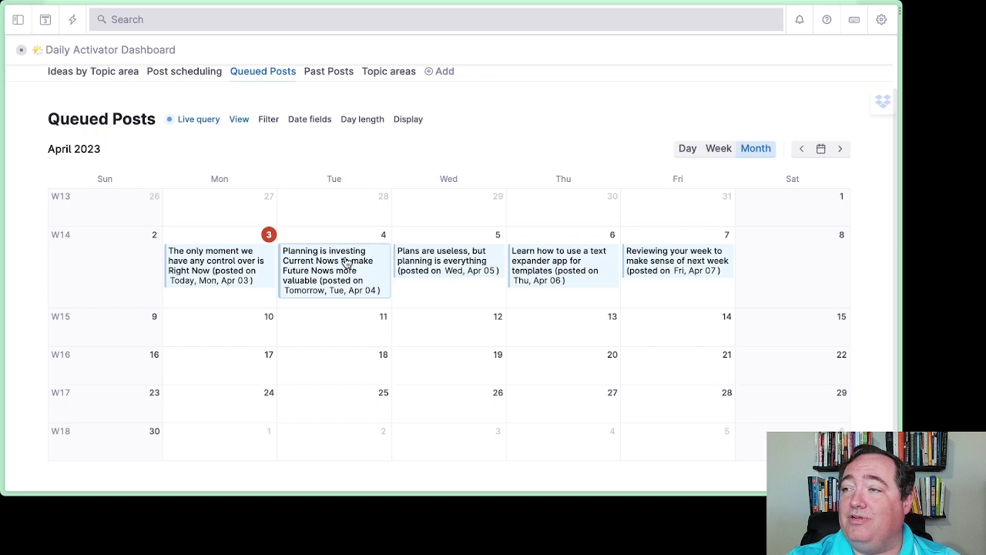
click(352, 261)
click(467, 323)
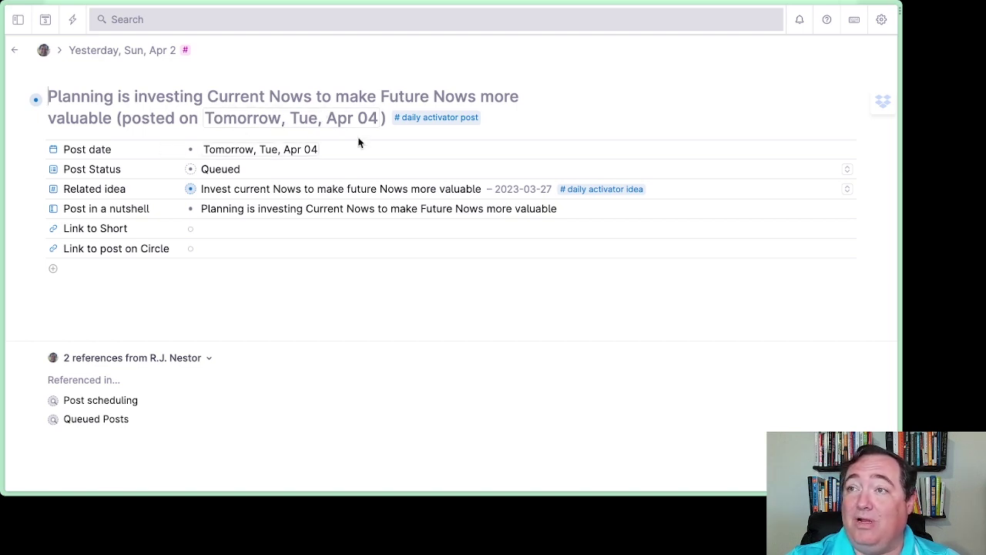
click(15, 52)
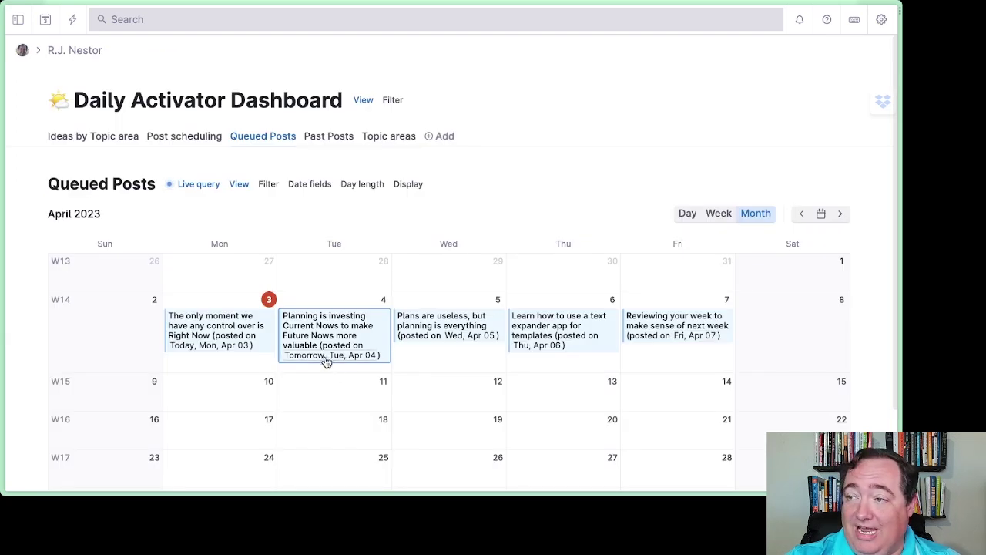
- Try rescheduling the "Planning is investing Current Nows" post to April 12 and move it back to April 4, twice
drag(314, 321, 402, 436)
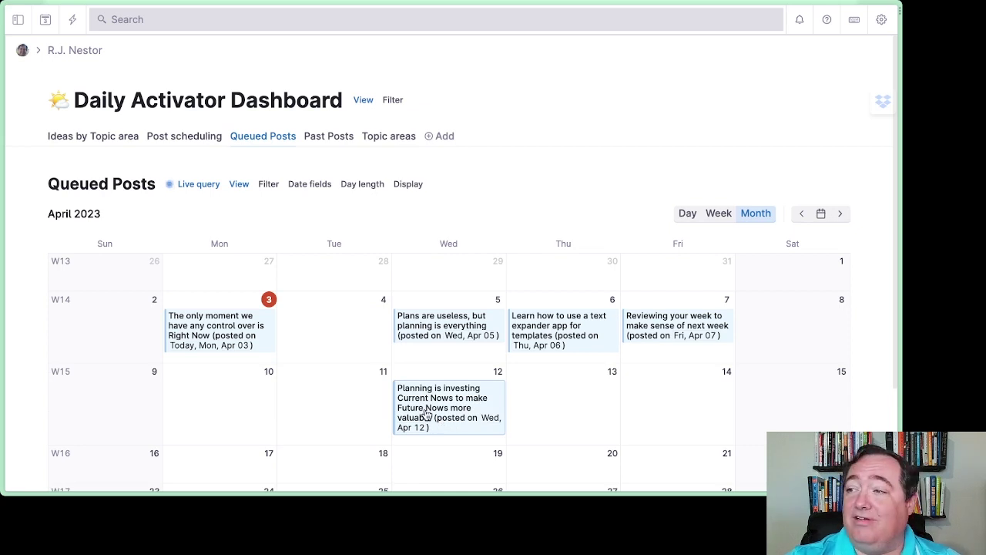
drag(422, 401, 342, 338)
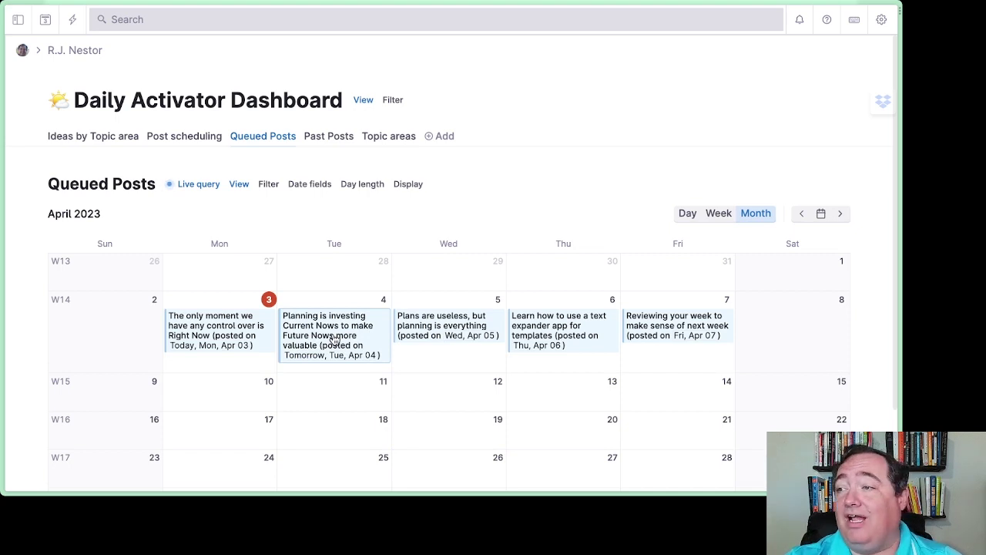
drag(333, 339, 378, 387)
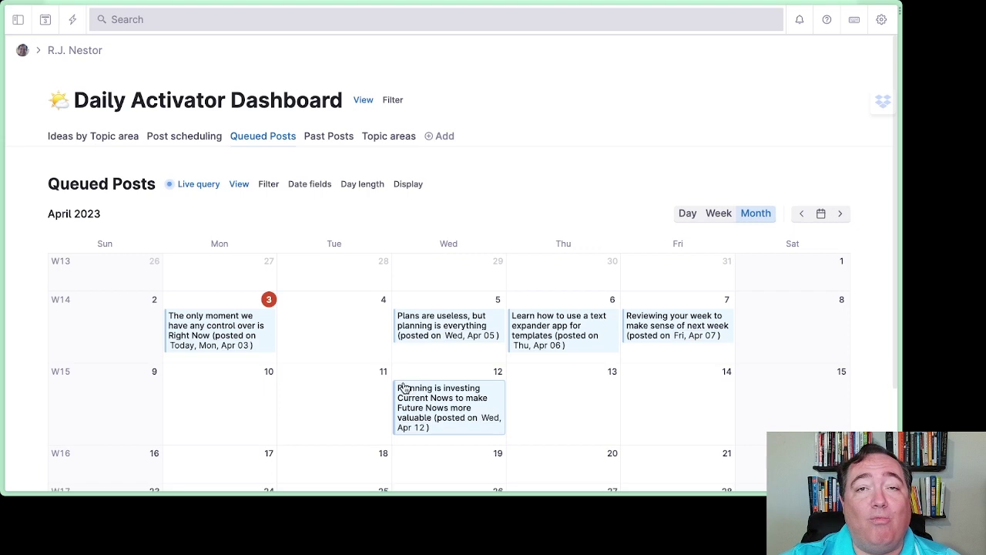
drag(402, 395, 317, 320)
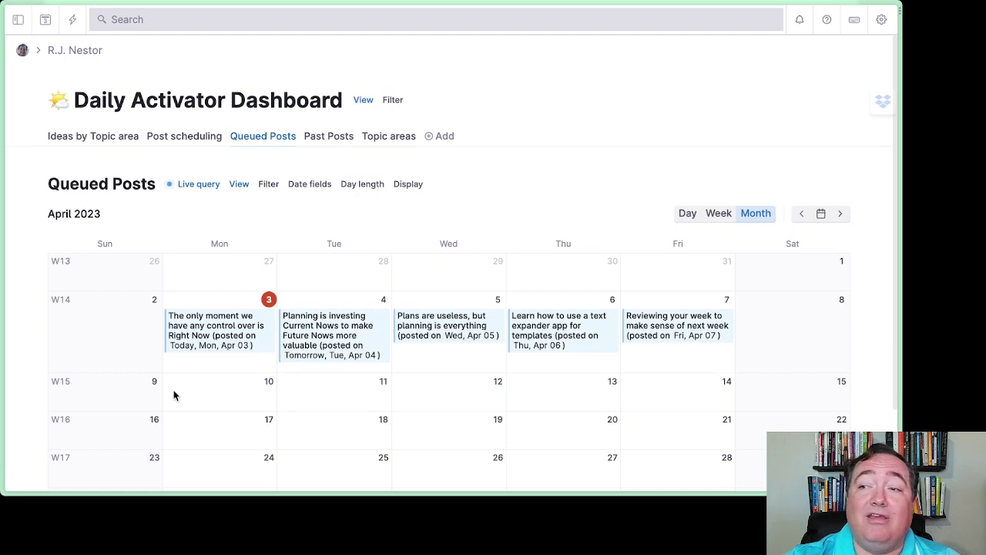
click(186, 406)
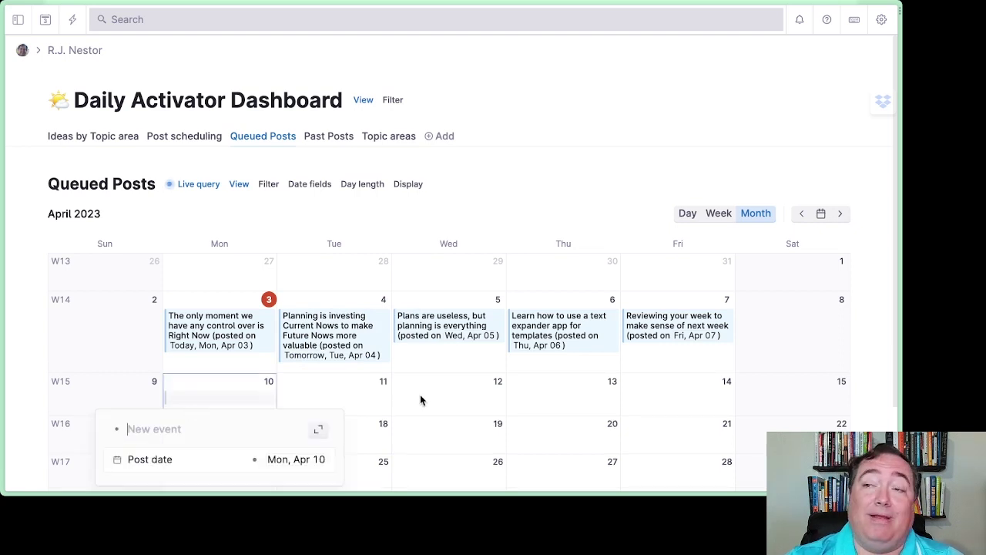
scroll(420, 399, down, 1)
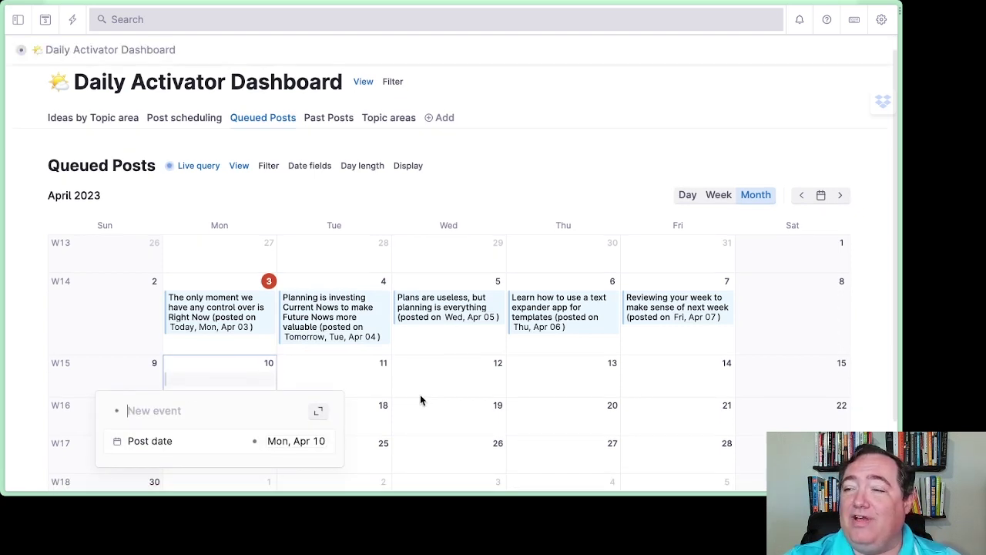
click(420, 397)
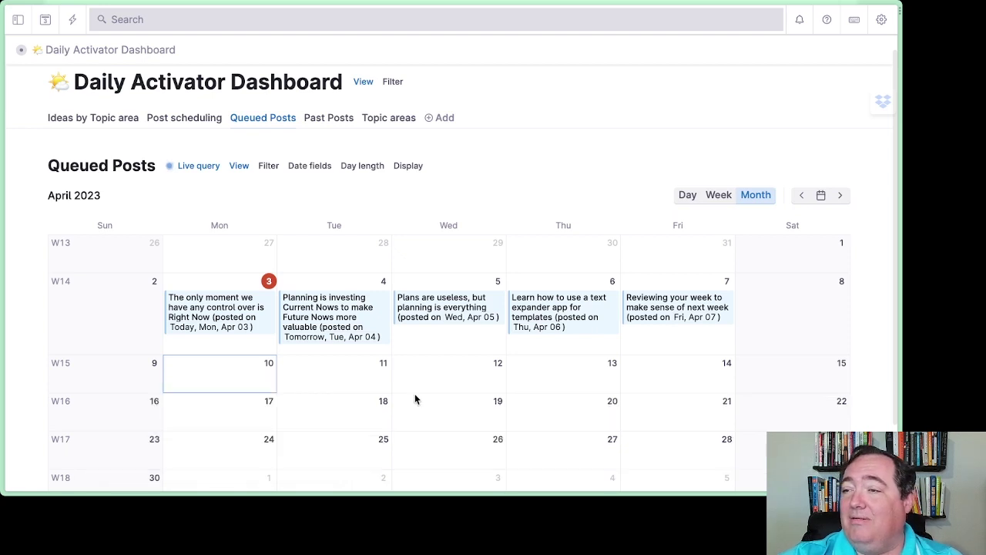
- Create a queued post on Monday, April 10 with the "daily activator post" tag, and return to the Queued Posts calendar
click(244, 382)
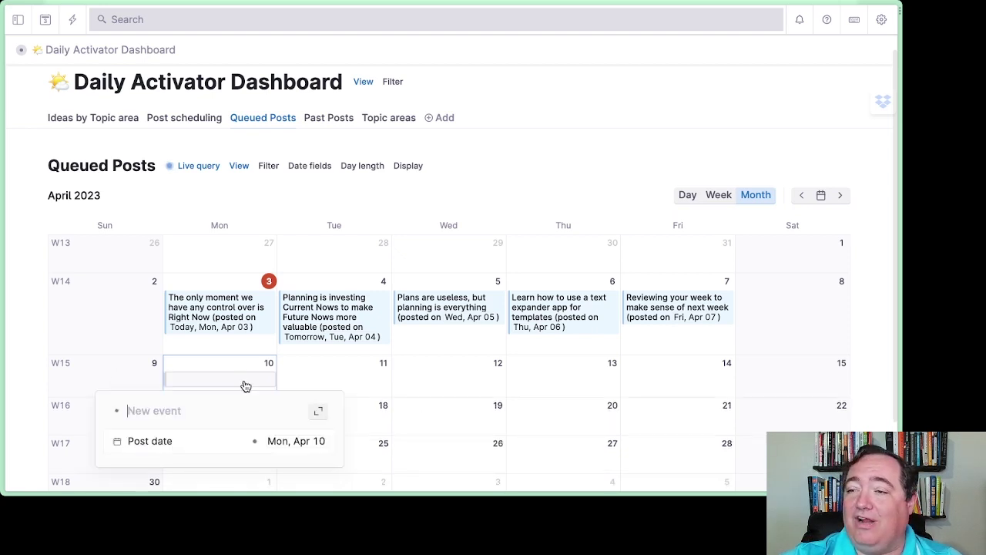
click(318, 415)
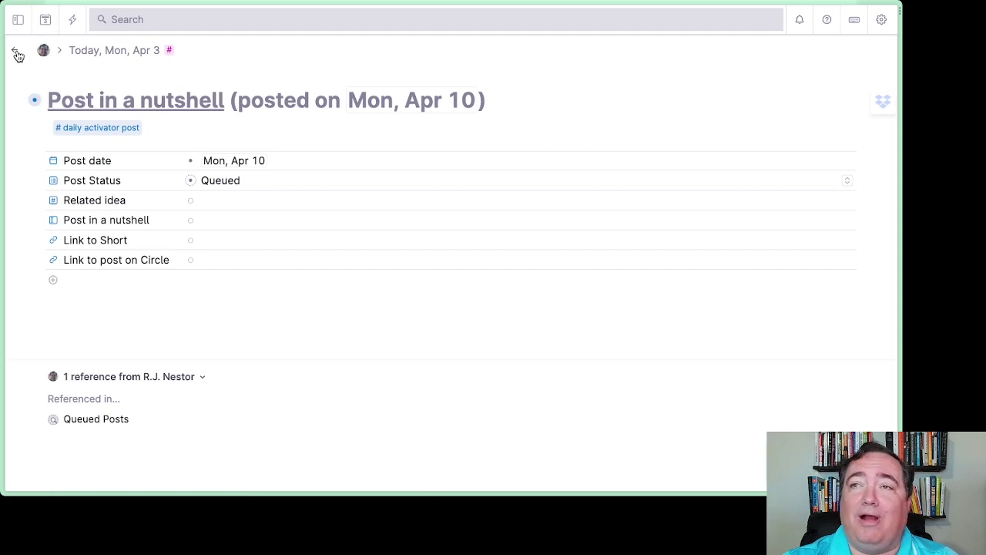
click(16, 52)
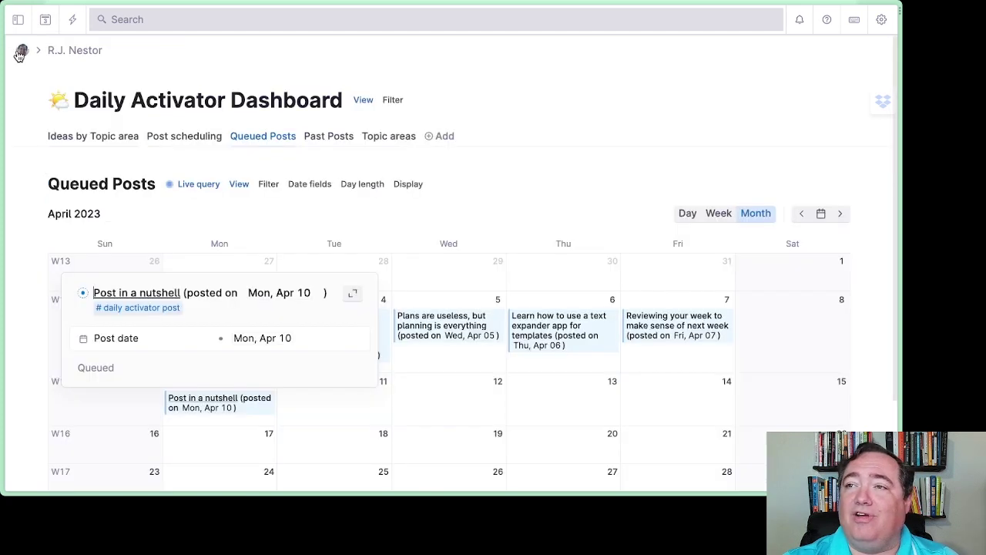
click(263, 410)
click(497, 217)
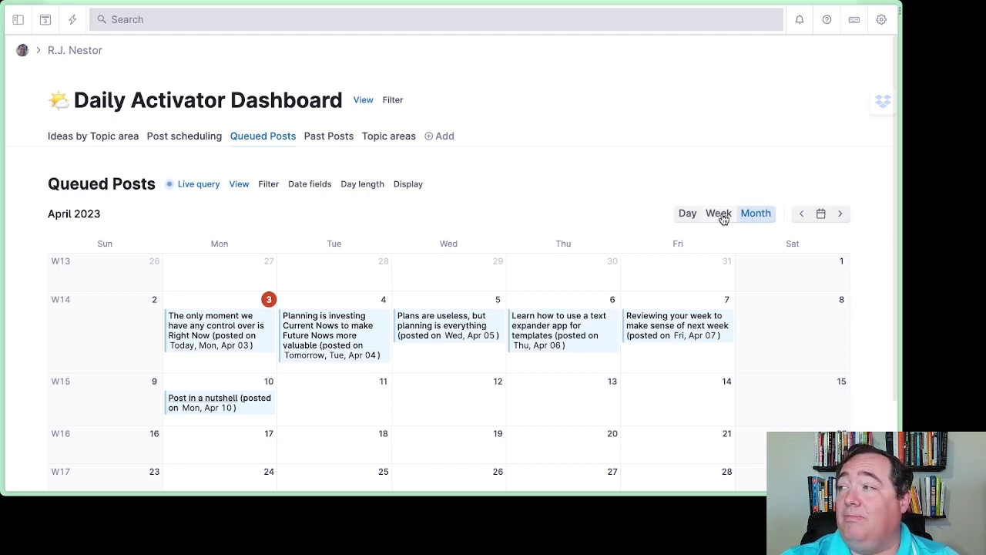
- Show the Queued Posts calendar in Day view and look over the schedule for April 3, 2023
scroll(641, 252, down, 3)
scroll(641, 252, up, 1)
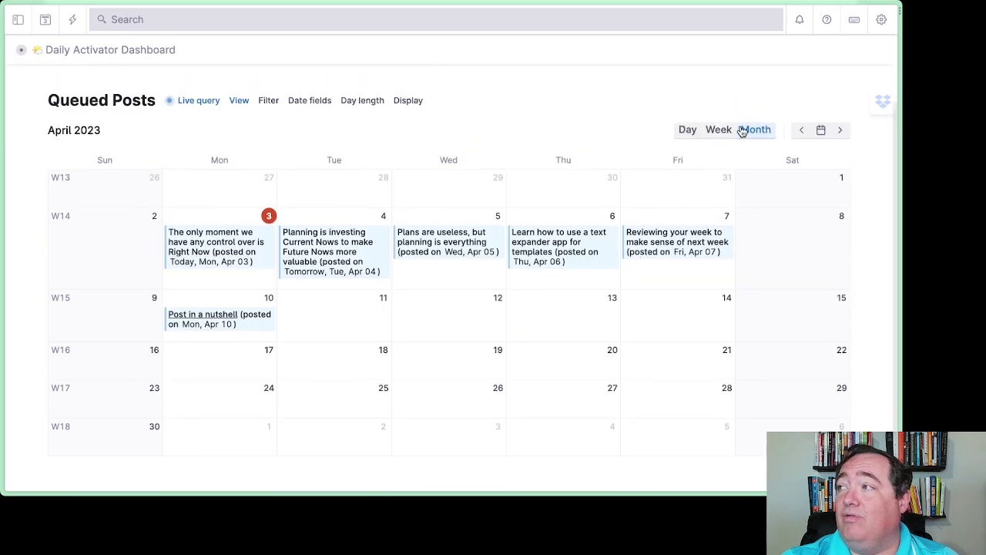
click(691, 130)
scroll(453, 245, down, 1)
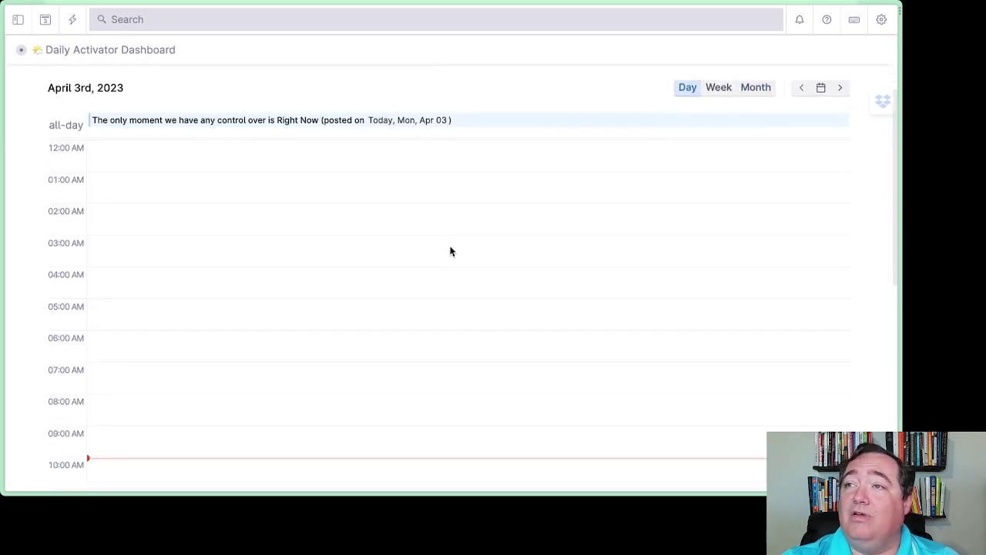
scroll(431, 247, up, 3)
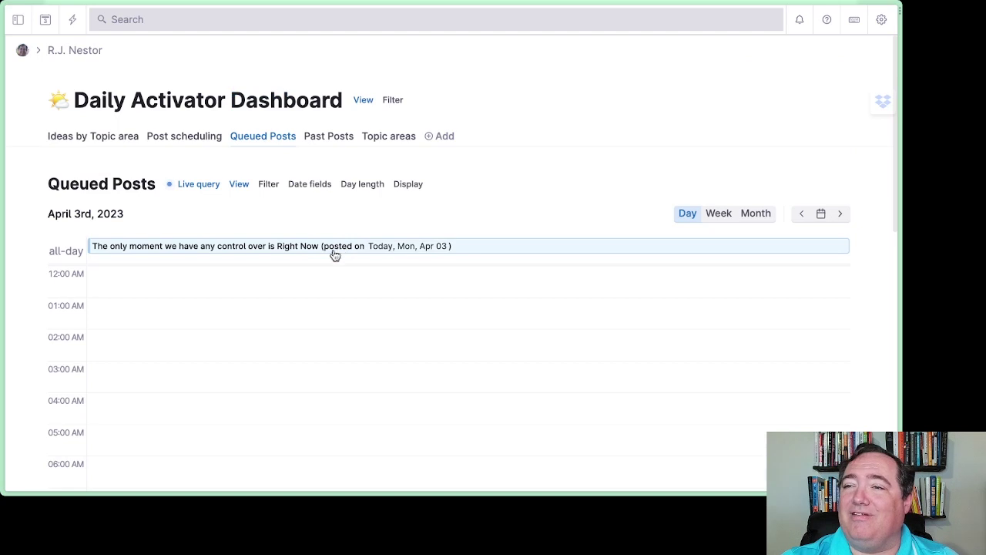
- Examine the hourly time slots below the all-day post in the Day view for April 3, 2023
scroll(305, 285, down, 5)
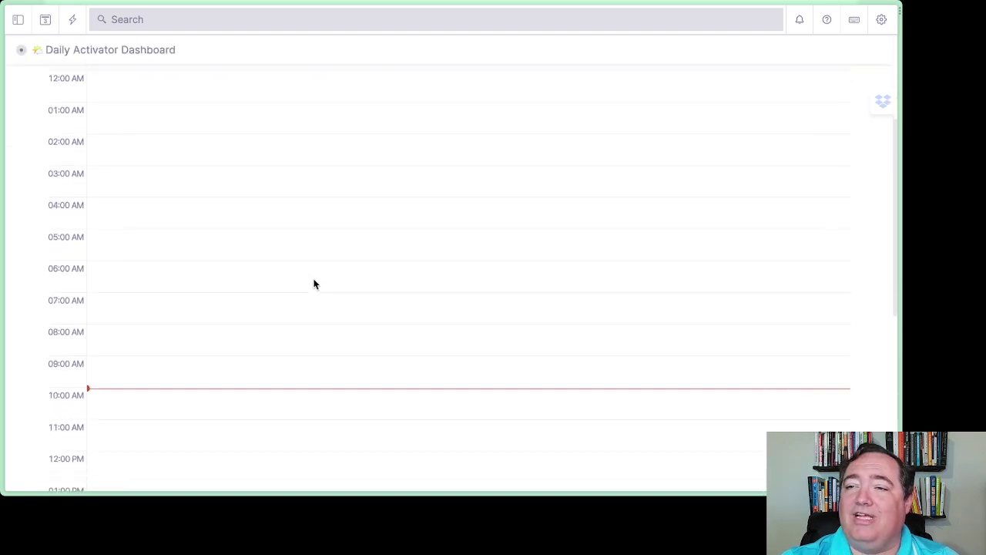
scroll(314, 285, down, 1)
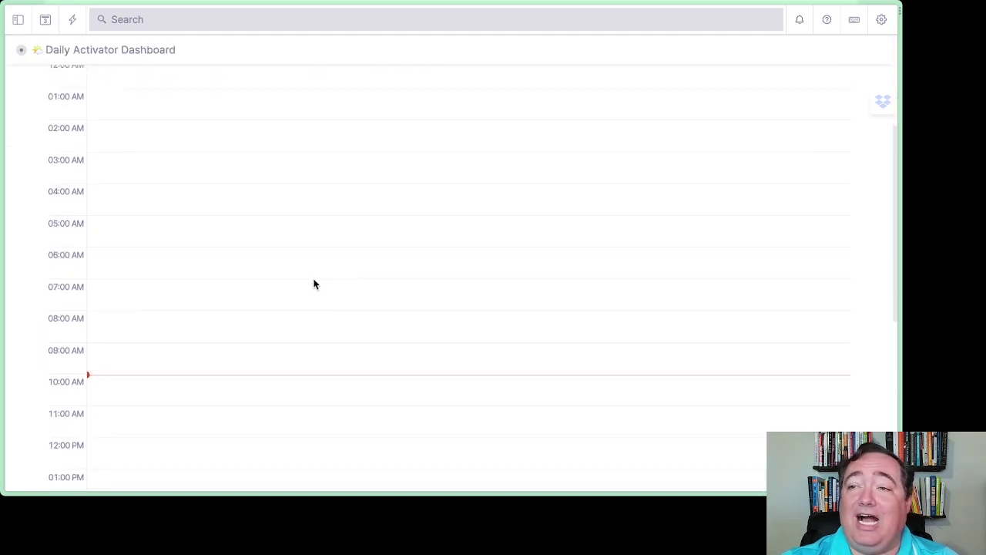
scroll(314, 284, down, 2)
scroll(274, 352, up, 3)
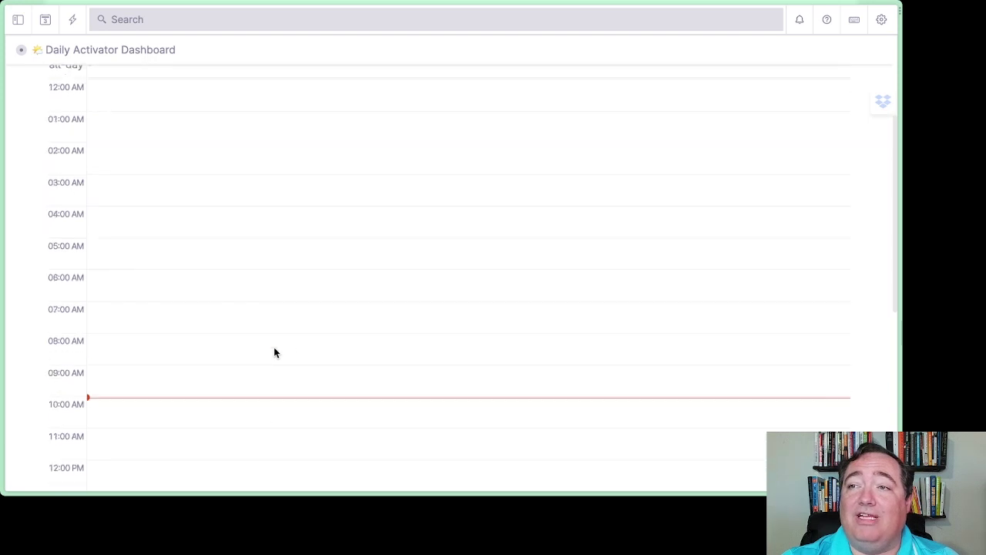
scroll(274, 352, up, 5)
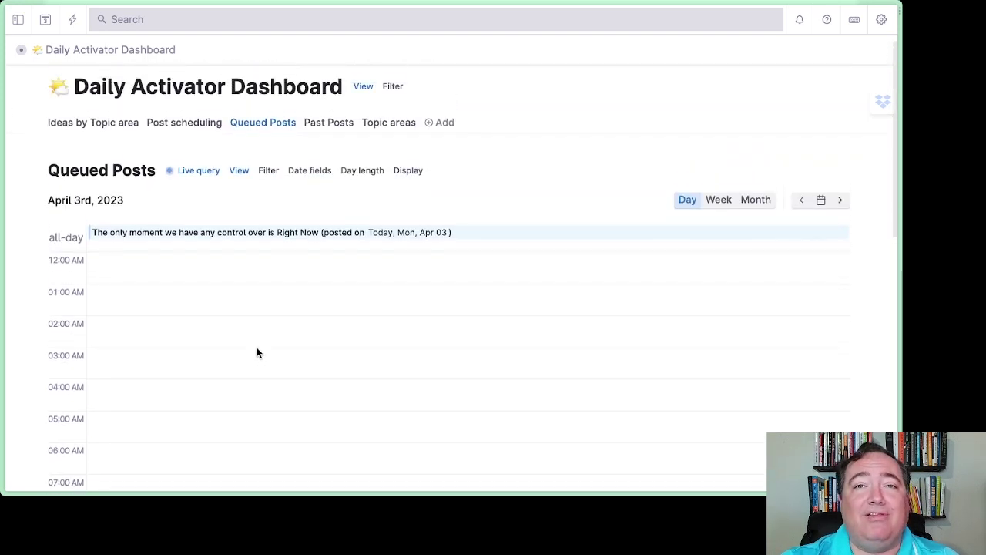
scroll(260, 352, up, 1)
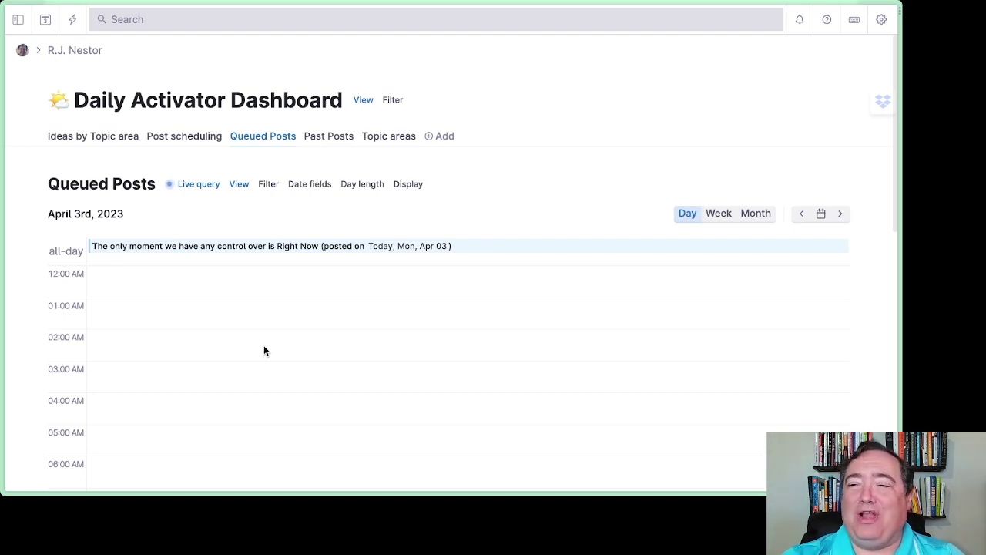
scroll(191, 348, down, 5)
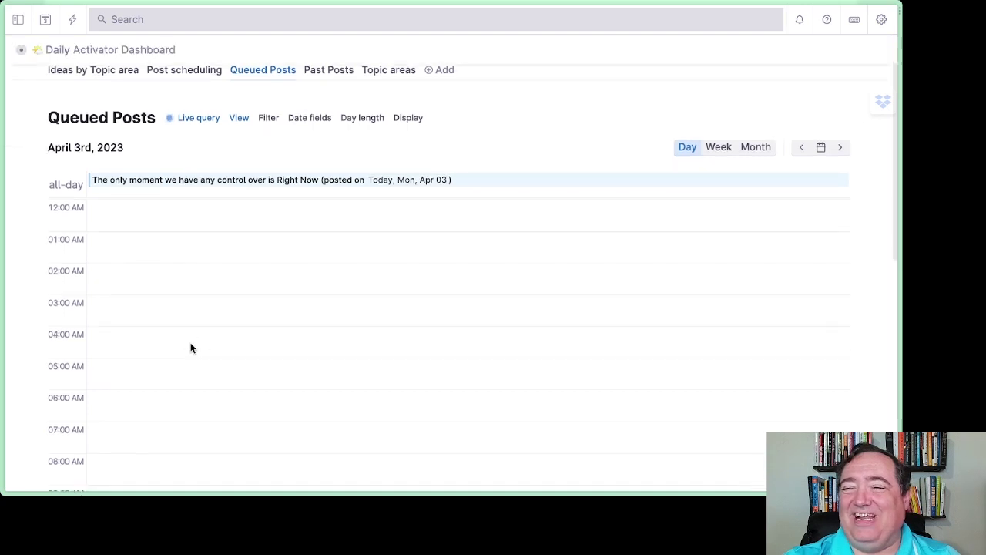
scroll(191, 348, down, 2)
scroll(191, 348, up, 1)
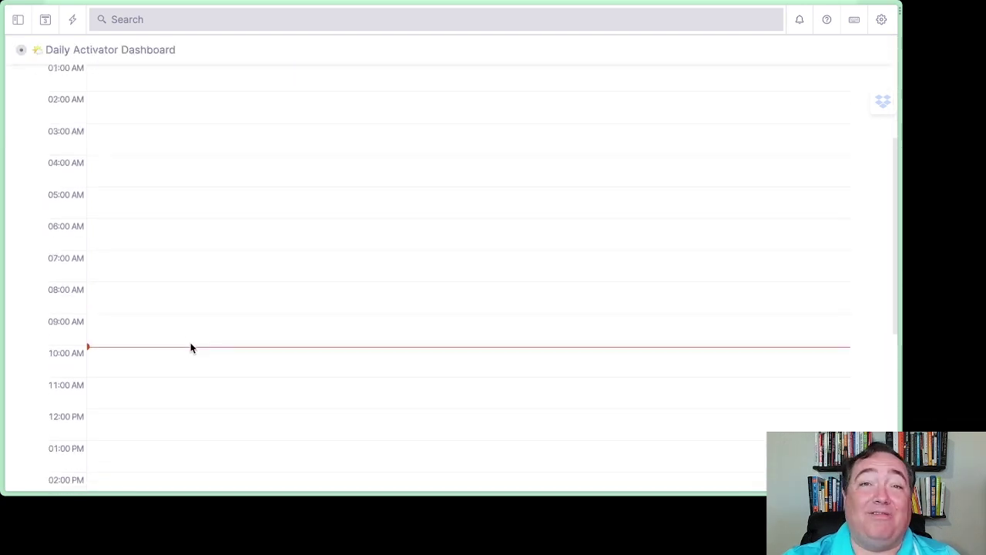
scroll(177, 342, up, 6)
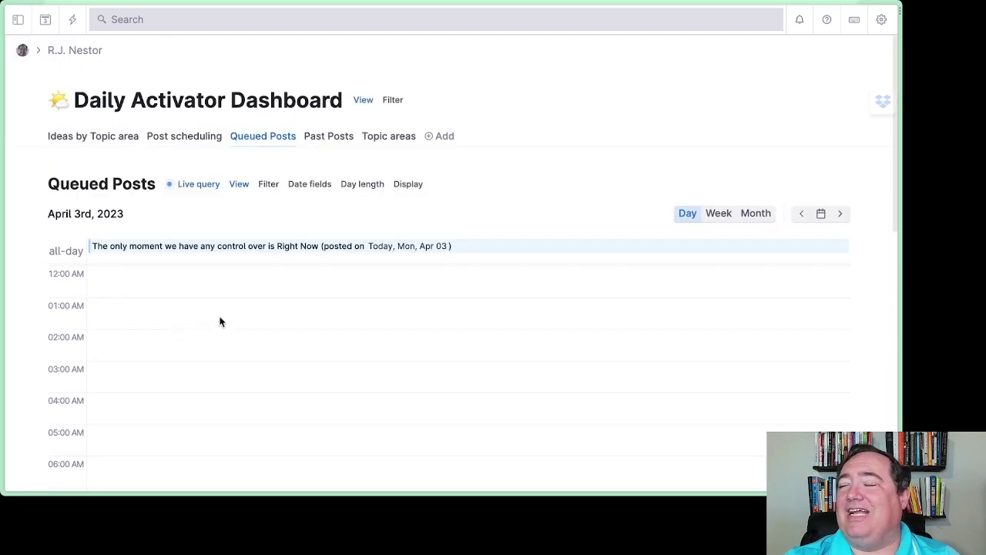
- Look over Week 14, 2023 of the Queued Posts calendar in Week view, and return the calendar to Month view
click(718, 217)
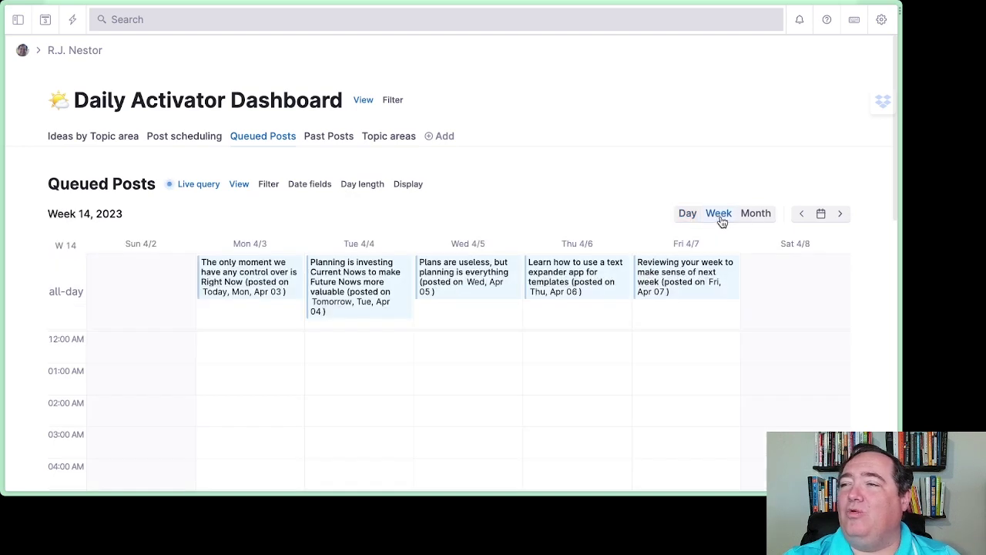
scroll(475, 365, down, 3)
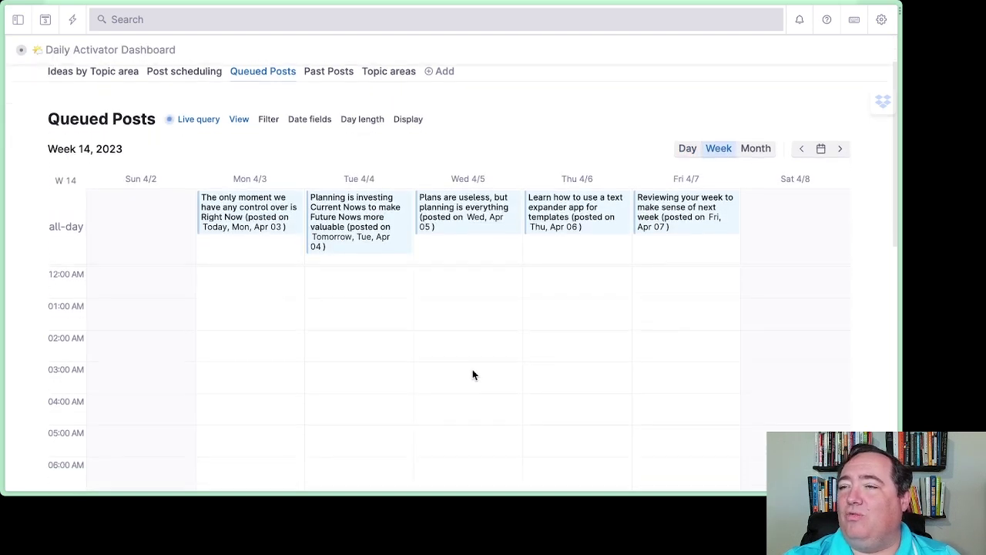
scroll(272, 303, down, 5)
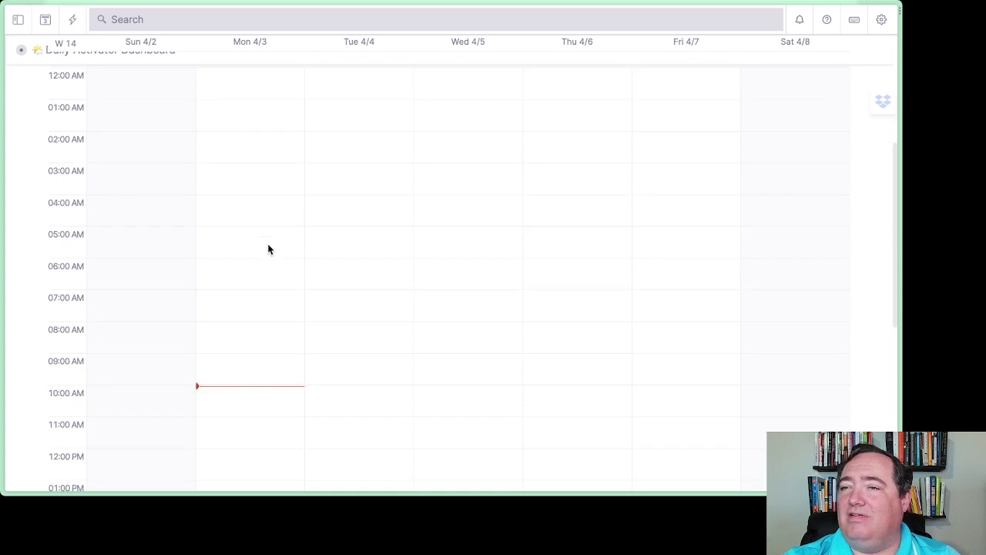
scroll(270, 379, up, 8)
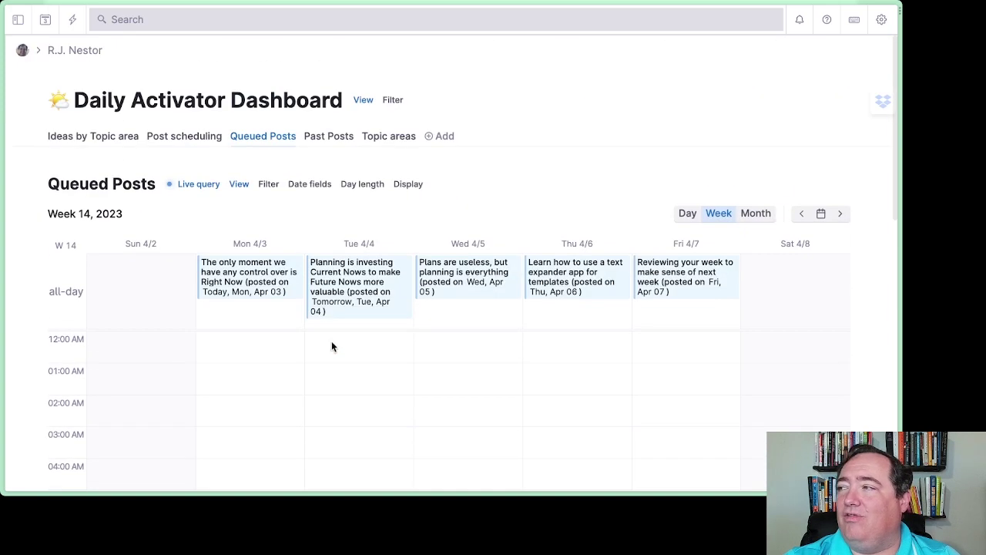
click(751, 221)
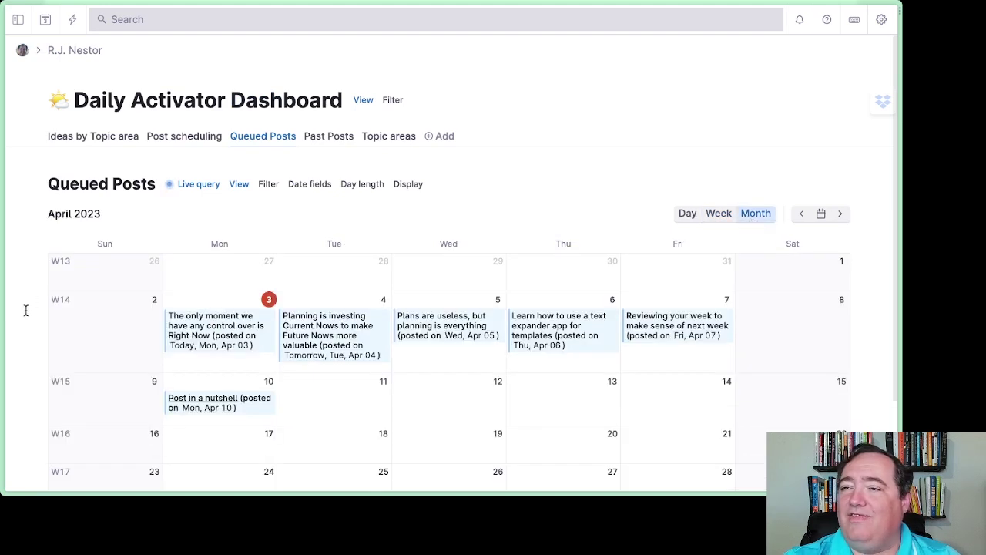
scroll(23, 308, down, 1)
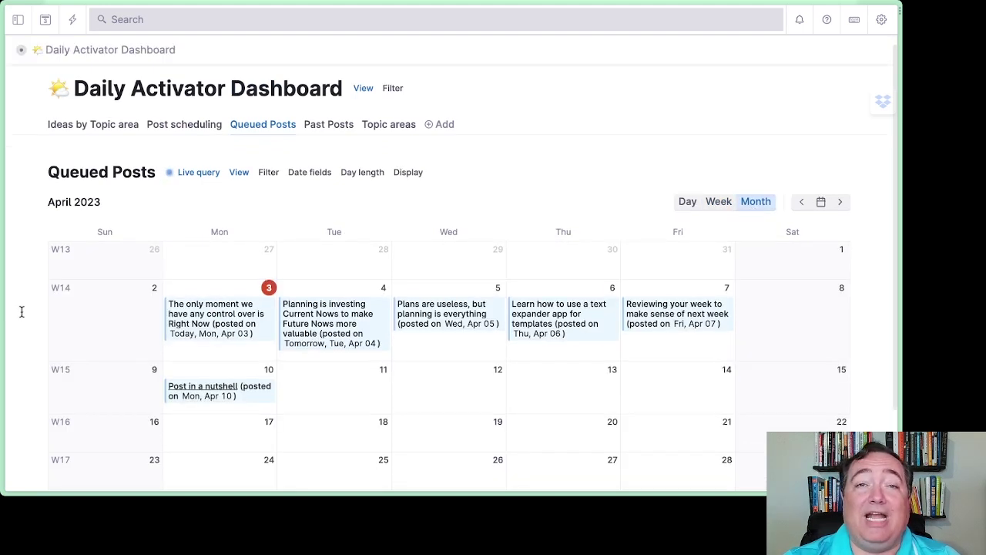